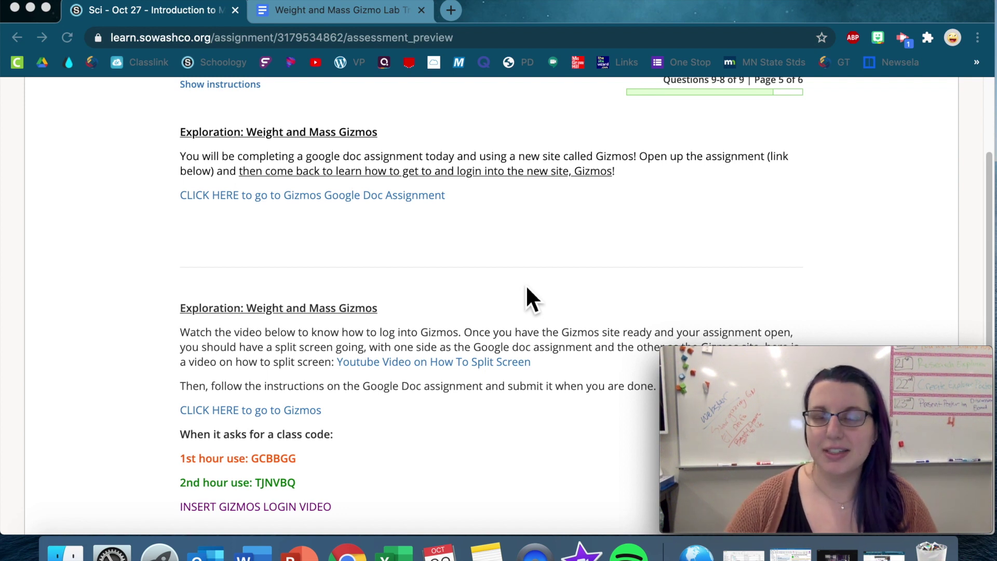
Step: Look over the Weight and Mass Gizmo Lab document, then return to the Schoology assignment instructions
click(496, 256)
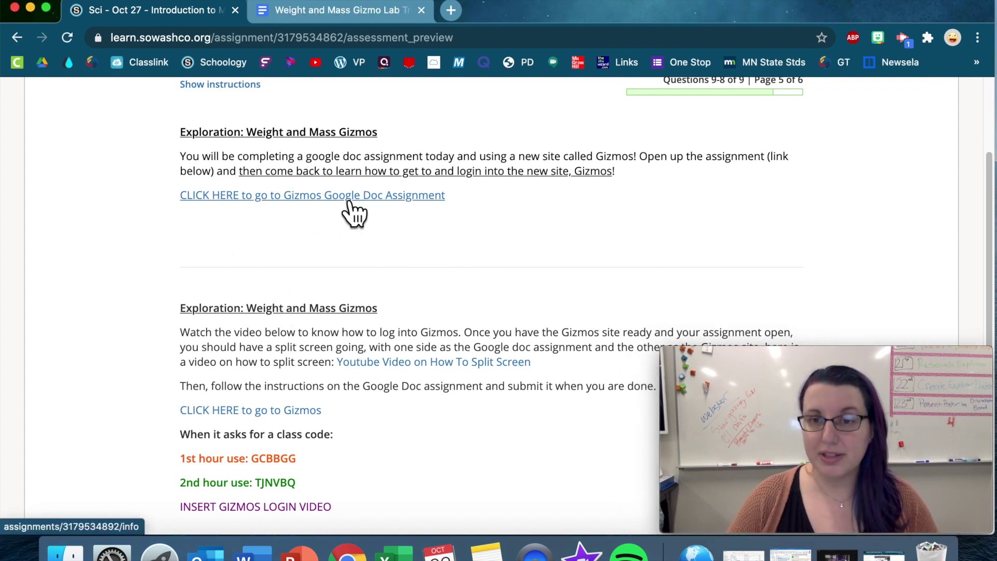
click(363, 11)
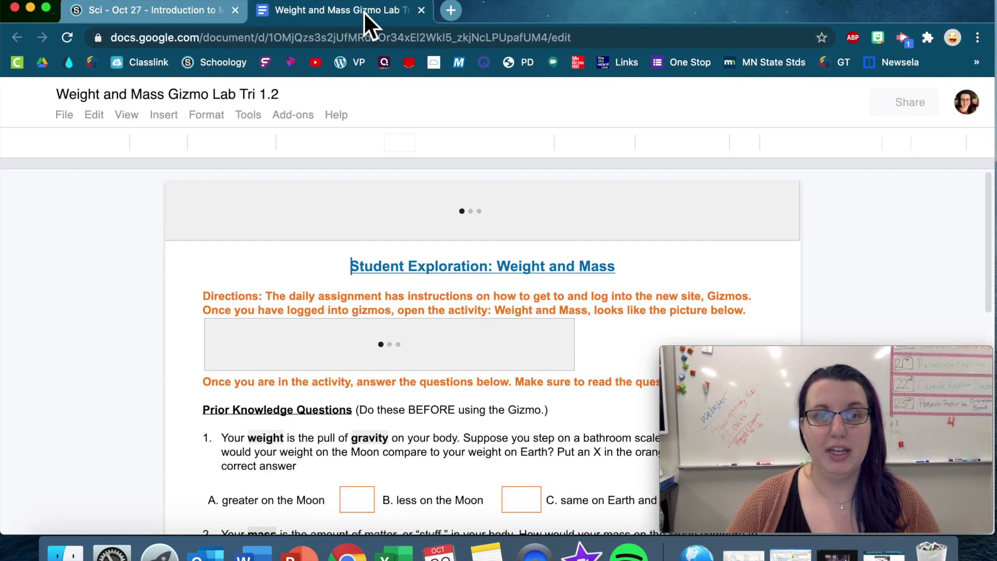
scroll(127, 360, down, 2)
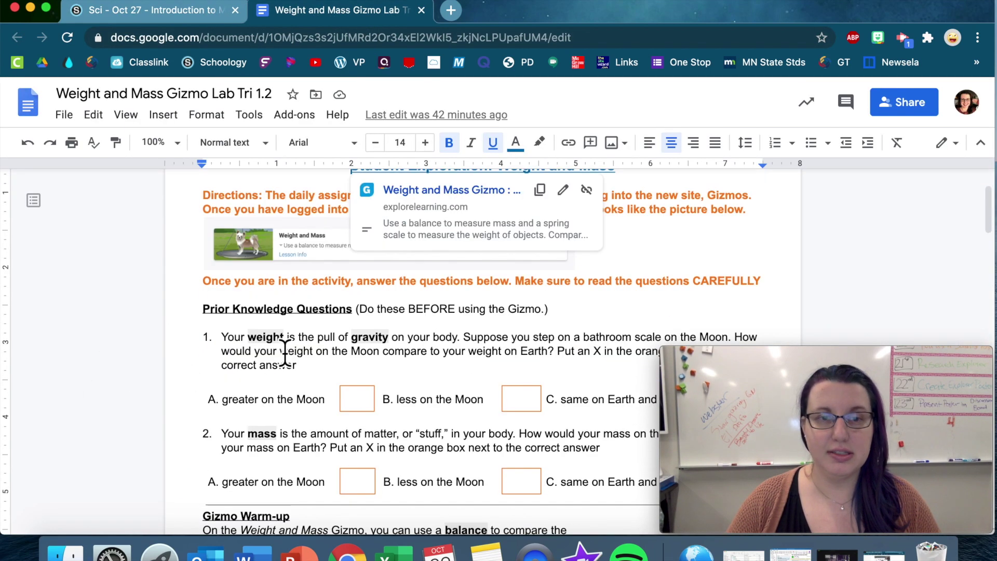
click(210, 382)
scroll(160, 394, up, 3)
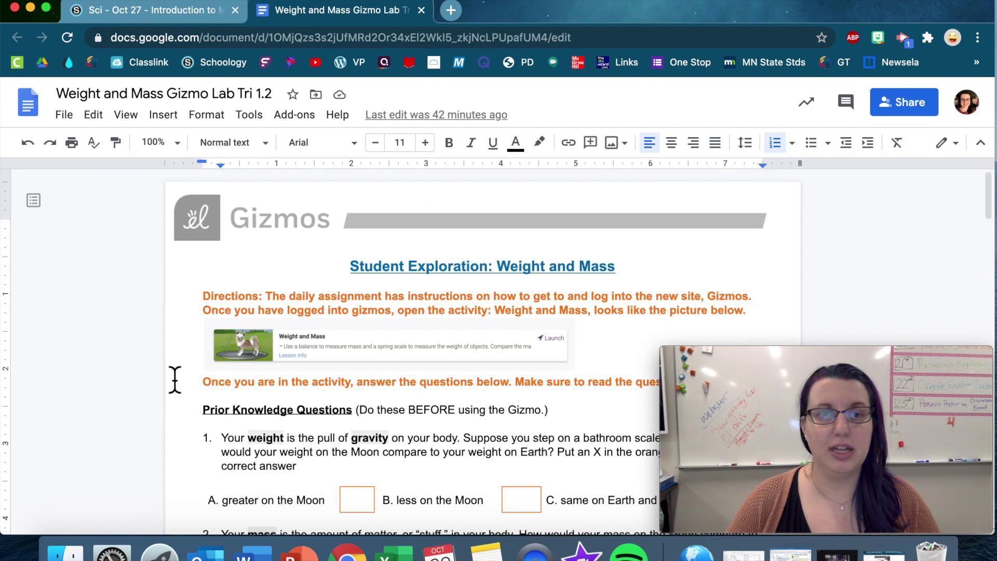
click(177, 20)
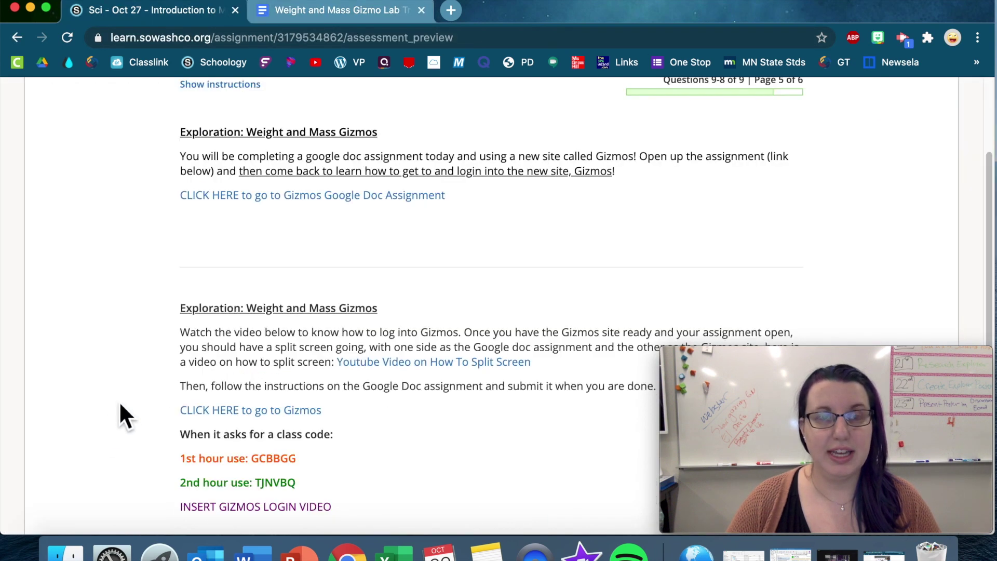
scroll(128, 394, down, 2)
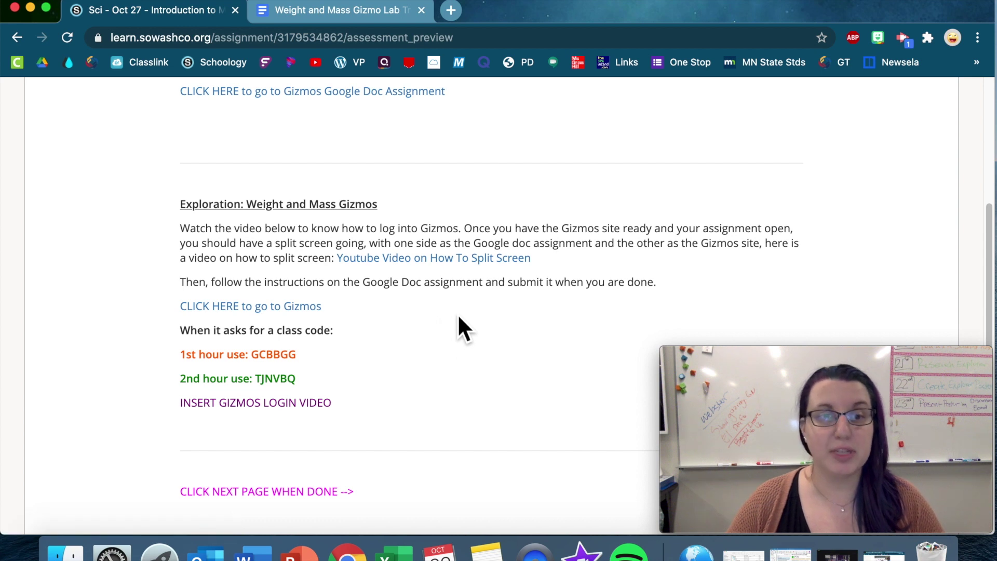
scroll(460, 348, down, 1)
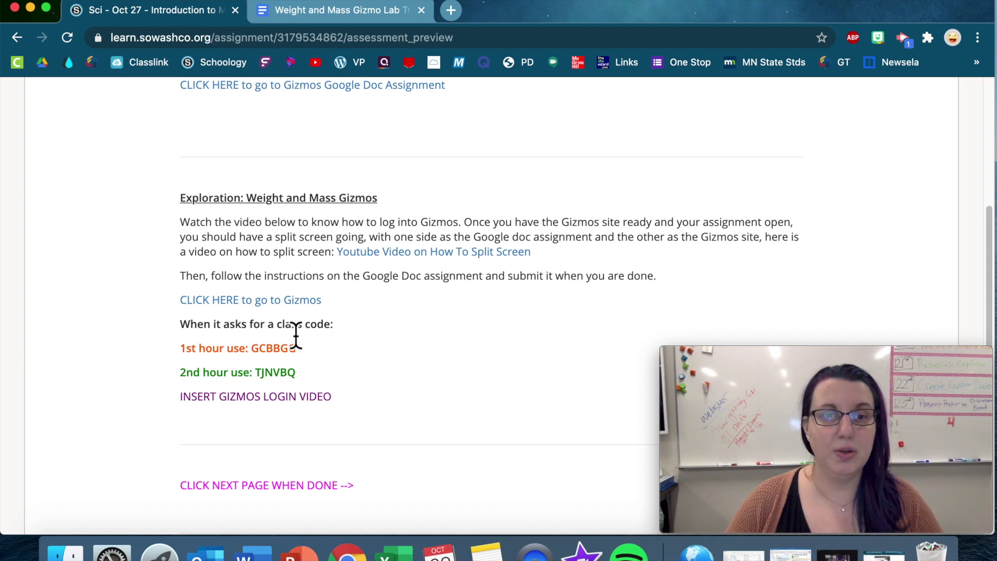
Step: Open the Gizmos site and enroll in the class with the copied 1st hour class code
click(270, 301)
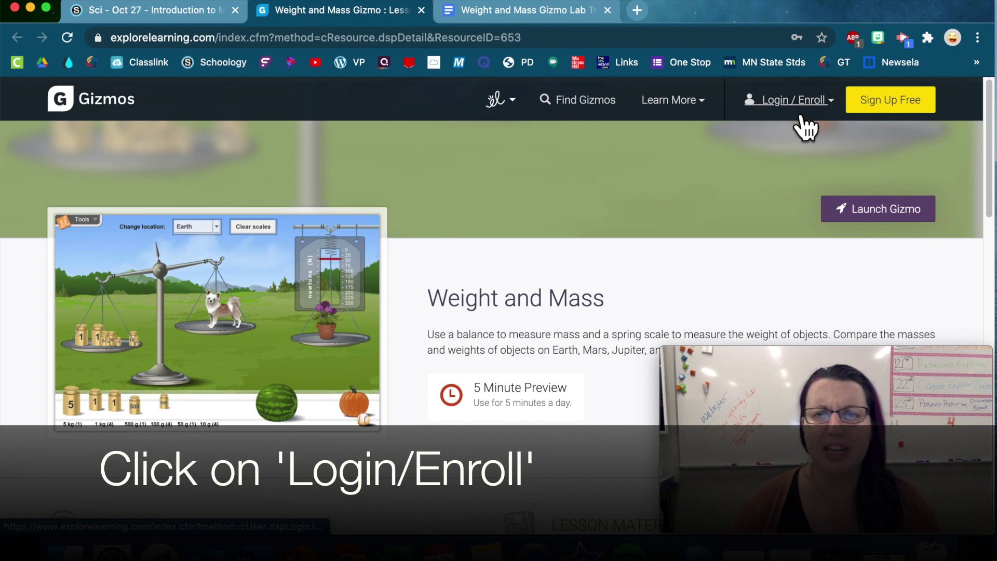
click(801, 116)
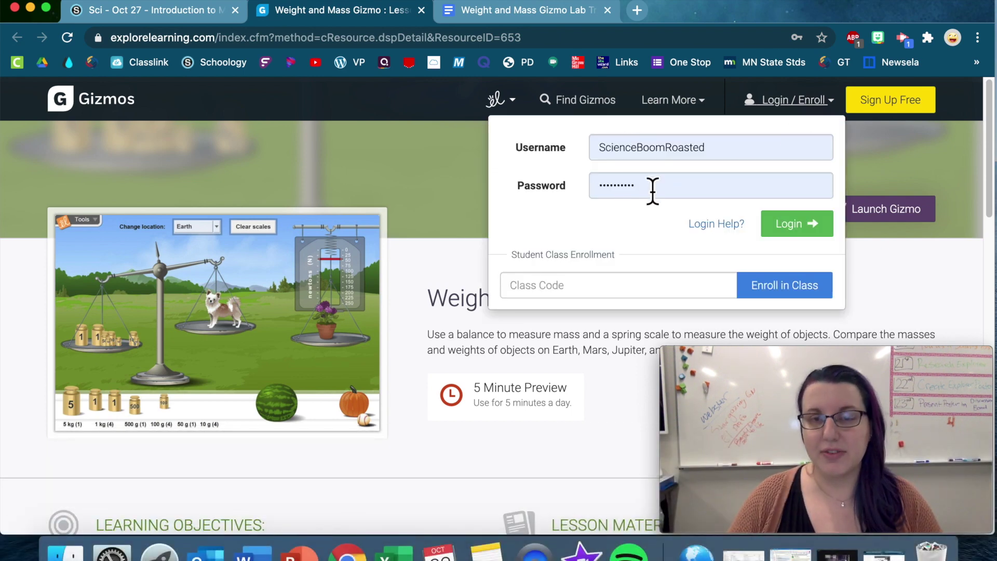
click(583, 285)
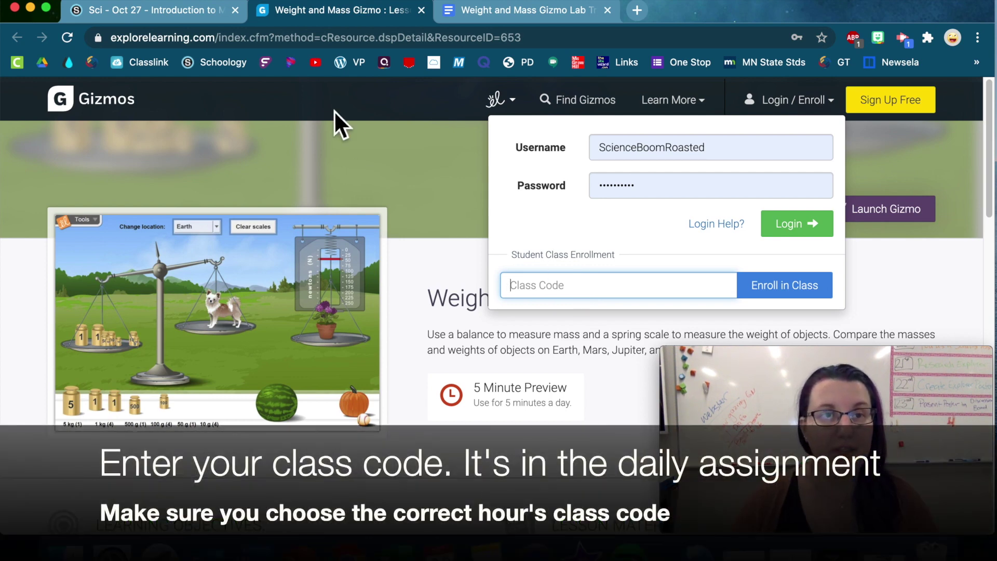
click(151, 17)
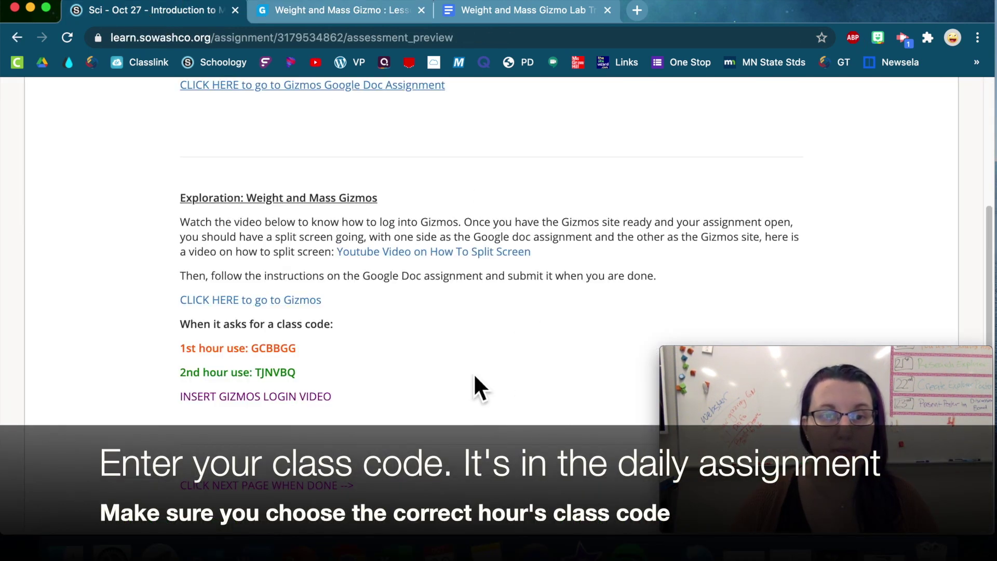
drag(297, 350, 251, 350)
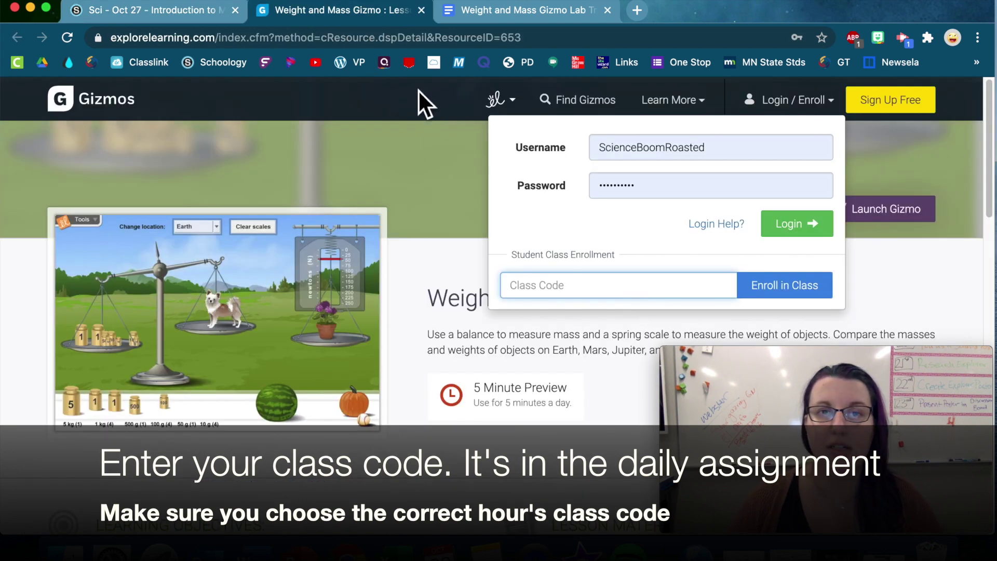
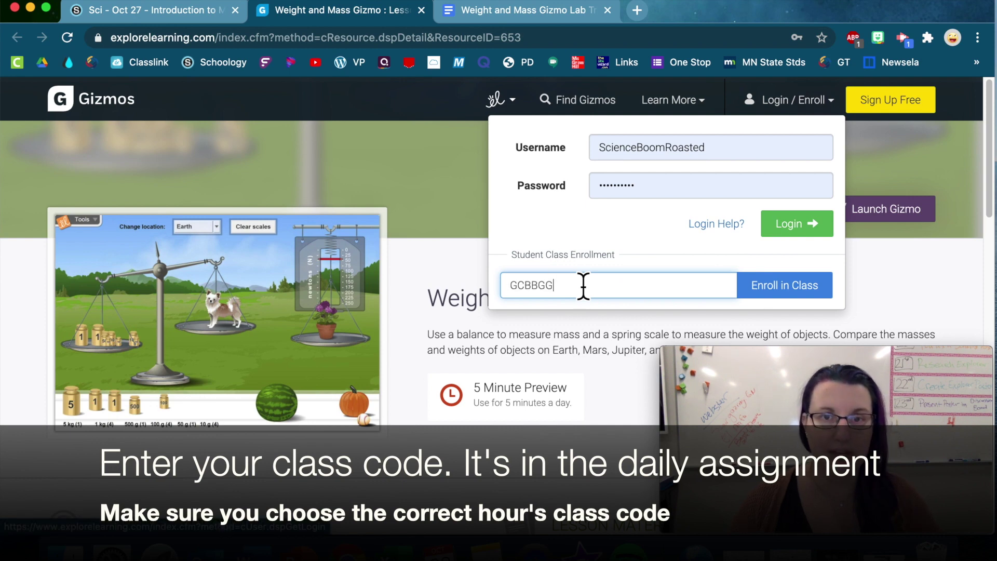
click(787, 297)
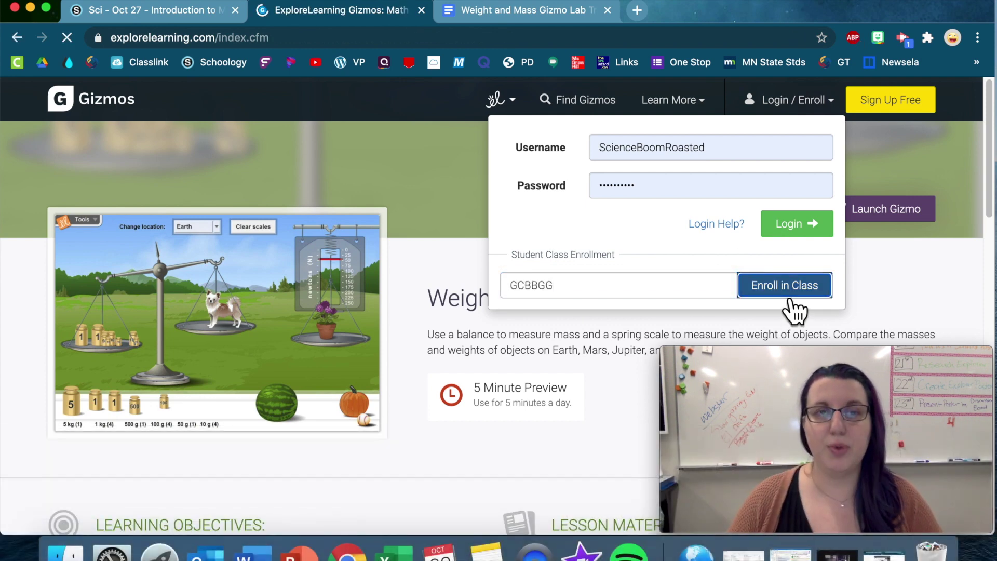
Step: Start a new student account and enter the student's first name
scroll(379, 330, down, 3)
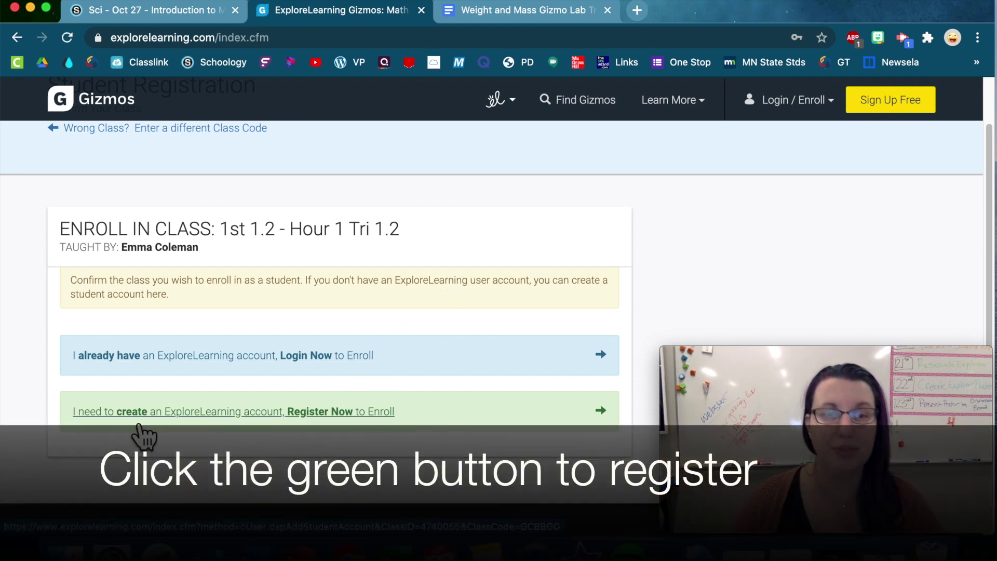
click(348, 423)
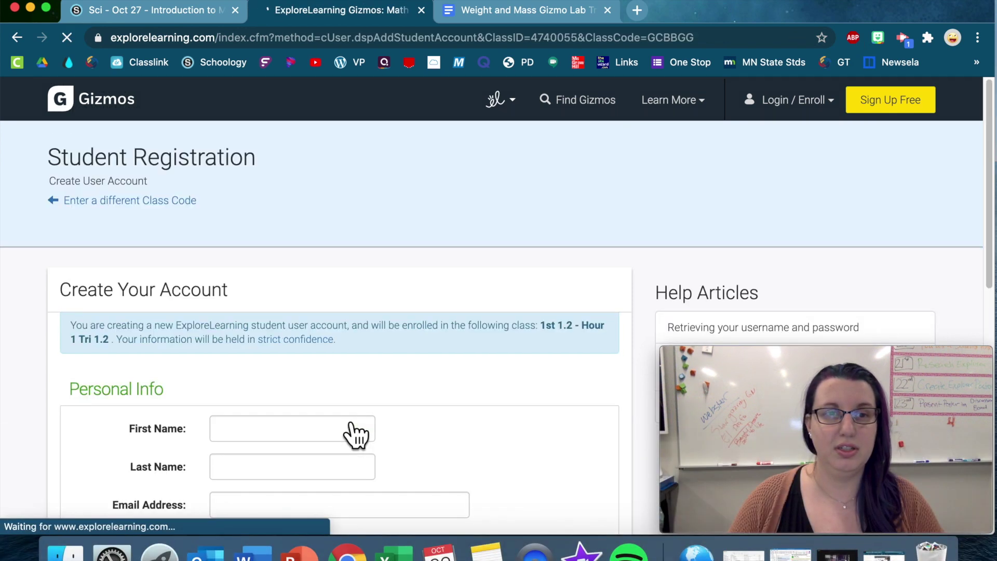
scroll(419, 423, down, 5)
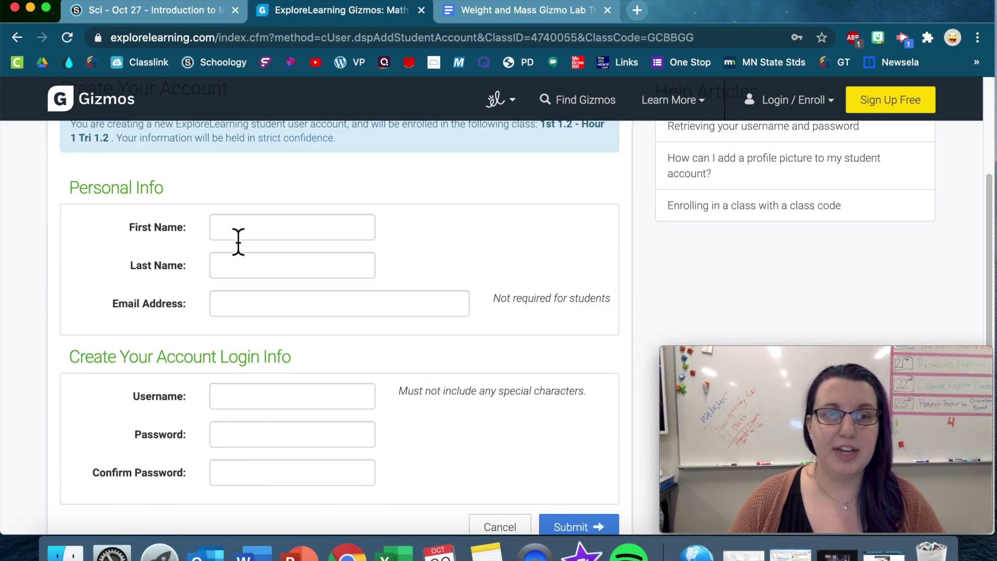
click(242, 227)
text(Woodbury)
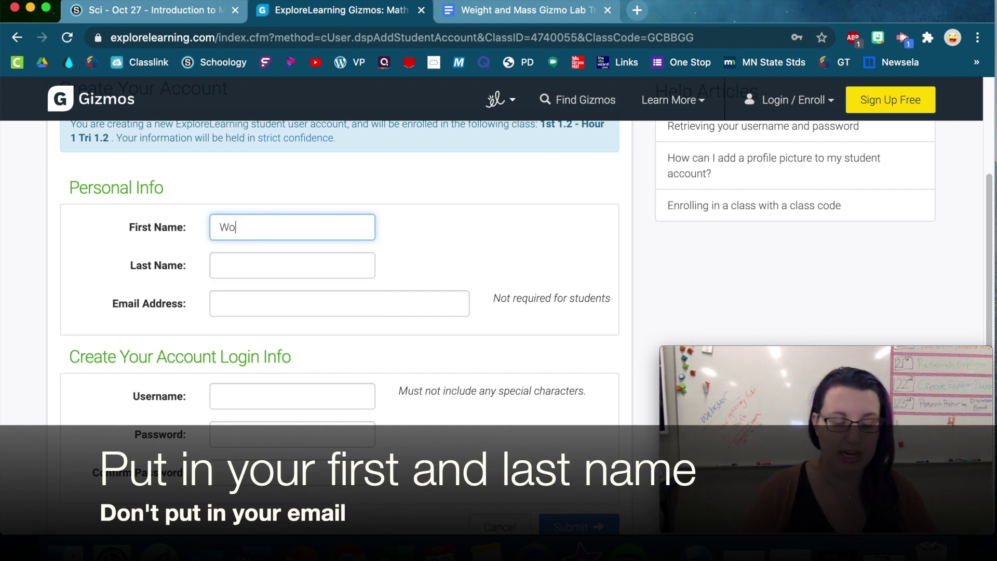
Step: Enter the student's last name and leave the optional email address blank
click(229, 277)
text(Wildcat)
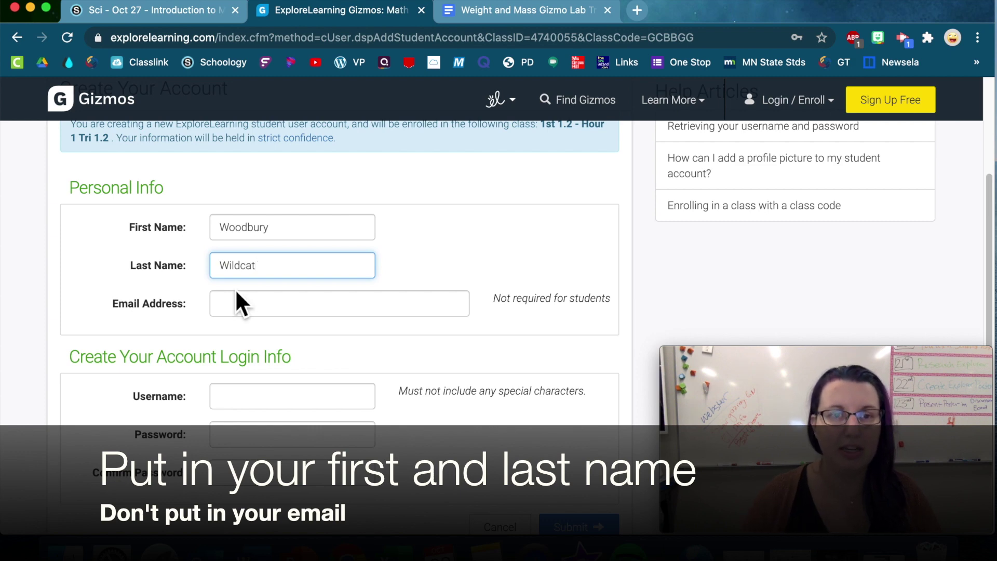
click(251, 308)
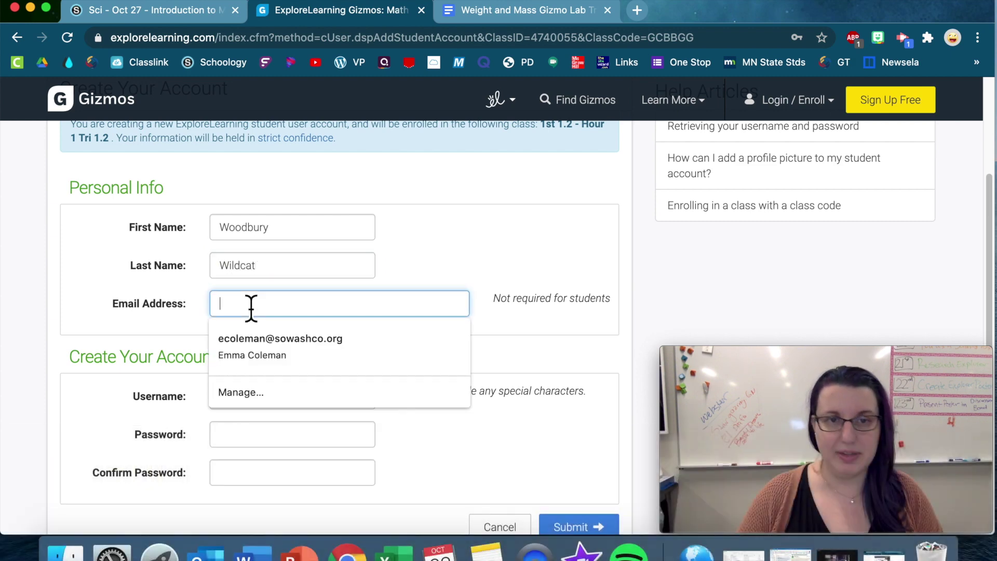
click(154, 316)
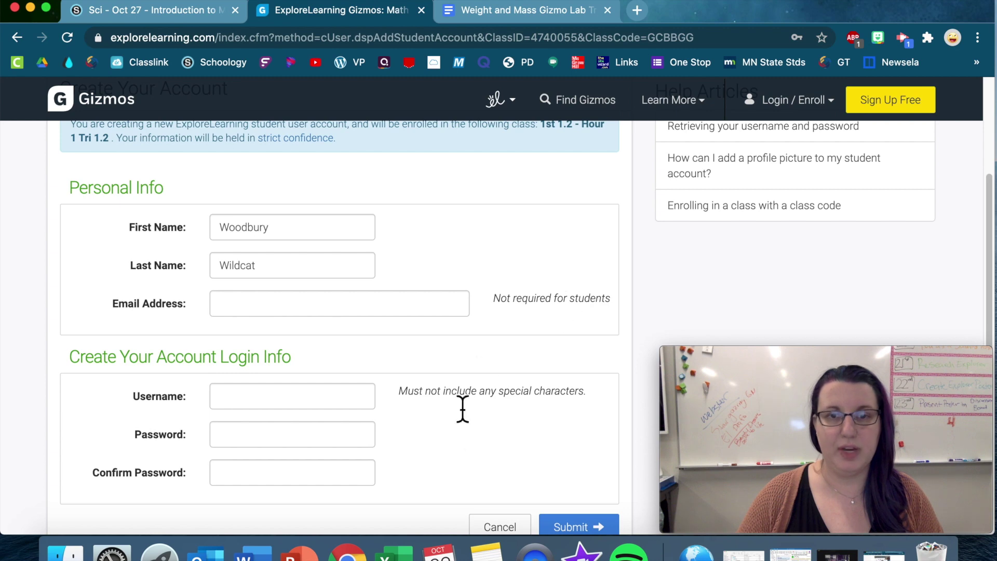
scroll(465, 430, down, 3)
Step: Set the account username to the Chromebook username followed by WMS
click(276, 343)
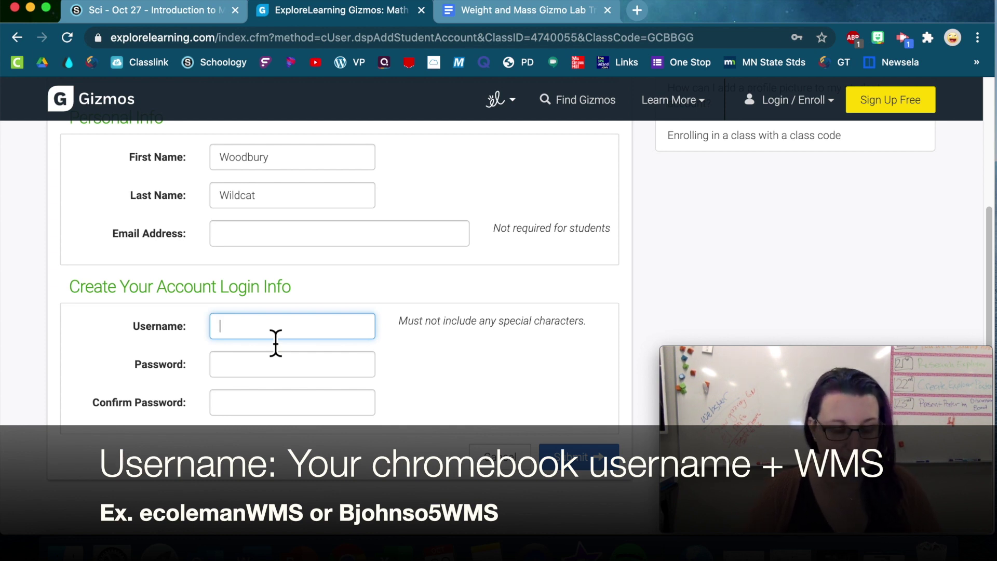
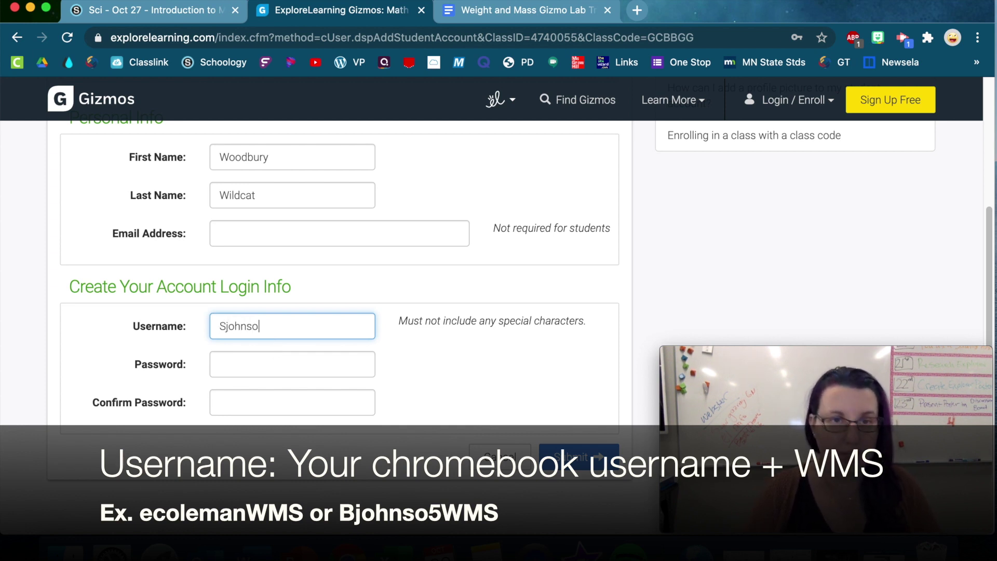
text(2)
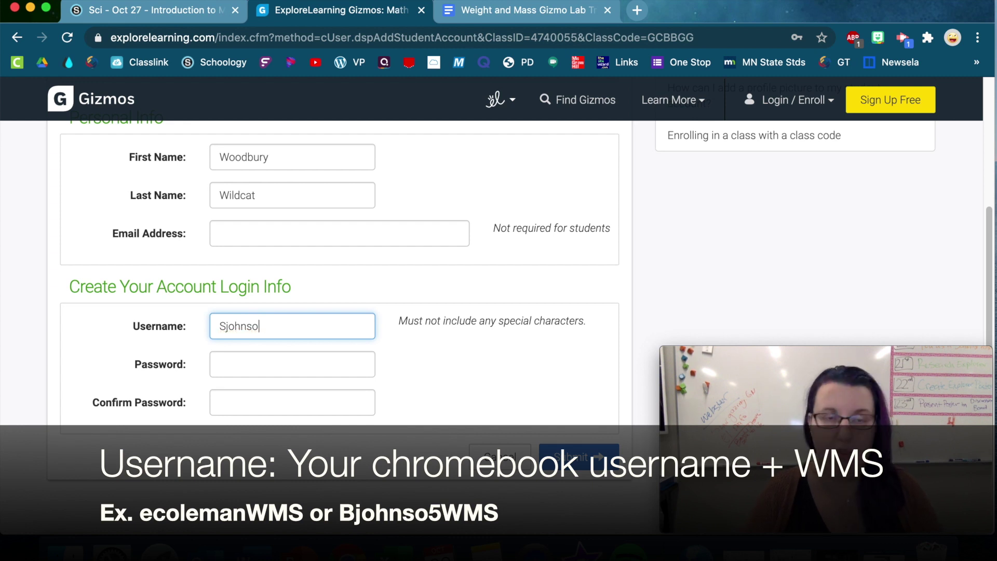
key(BackSpace)
key(BackSpace)
key(BackSpace)
key(BackSpace)
key(BackSpace)
key(BackSpace)
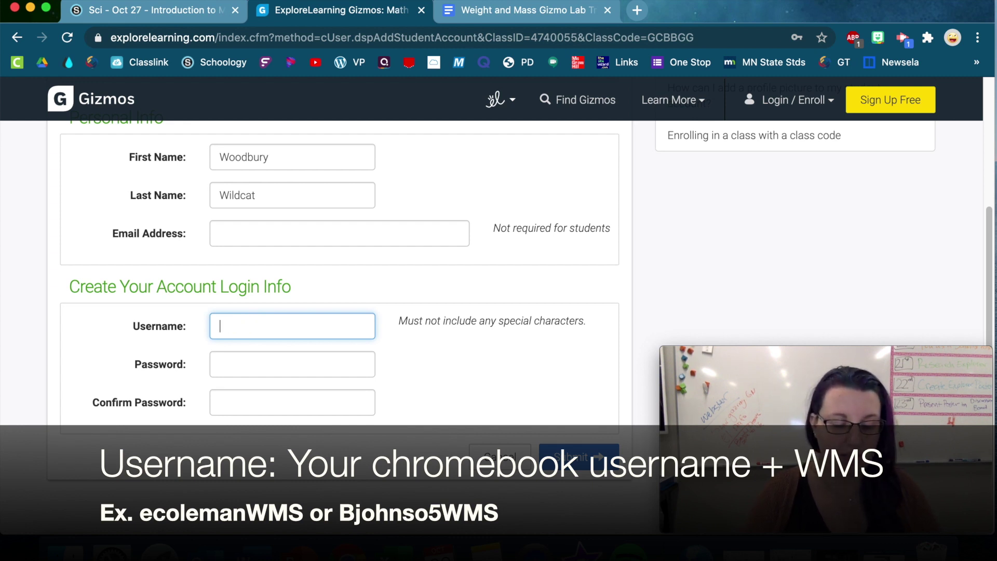
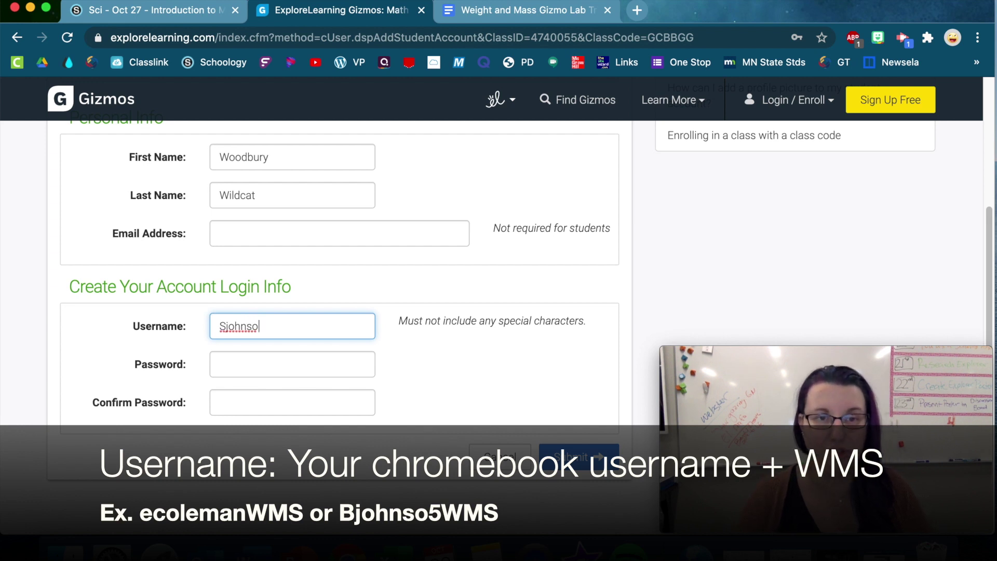
text(2WMS)
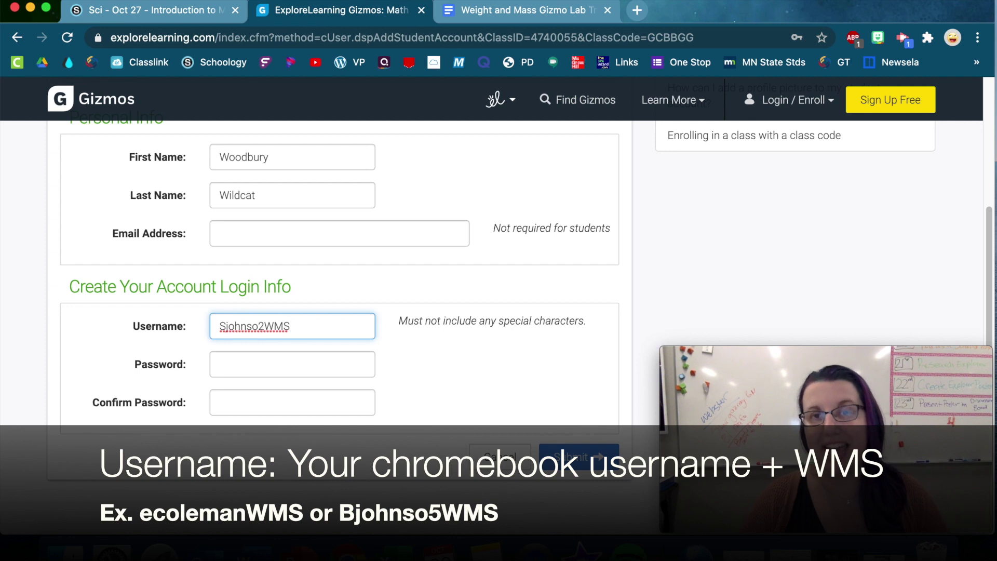
Step: Enter and confirm the account password, then submit the new account to join the class
click(299, 374)
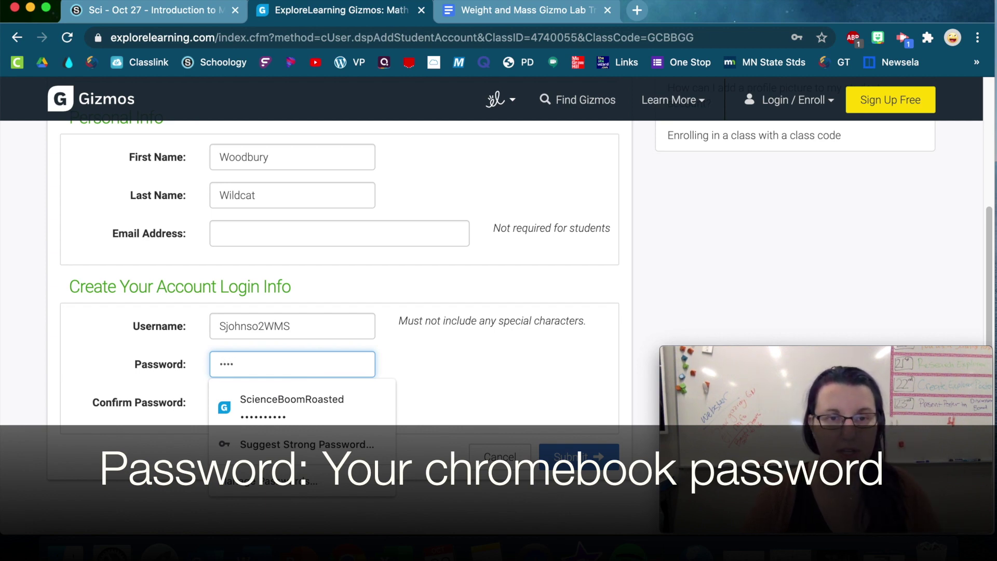
key(BackSpace)
key(BackSpace)
key(BackSpace)
key(BackSpace)
text(•••)
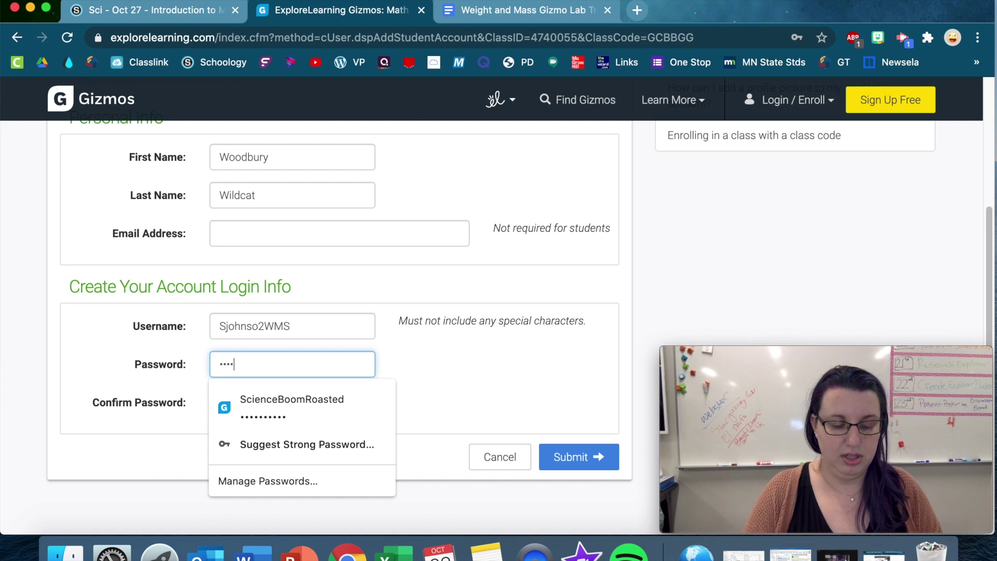
text(••)
click(454, 378)
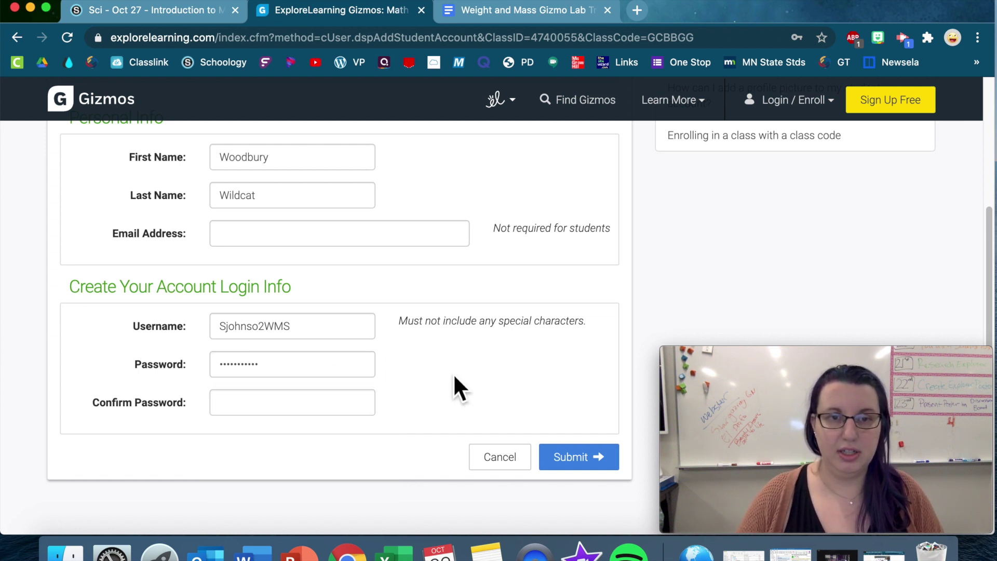
click(261, 402)
text(•)
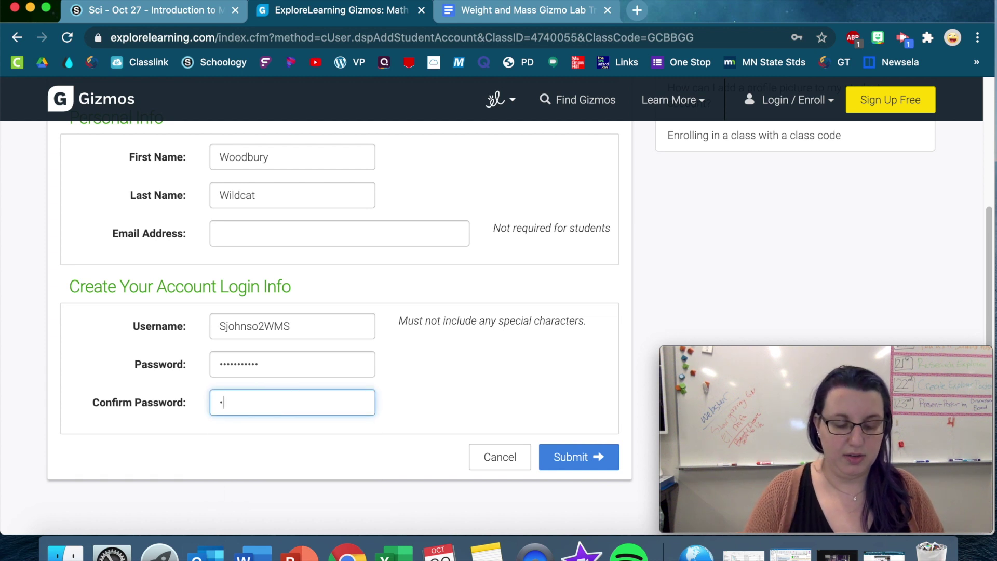
text(••••••••••)
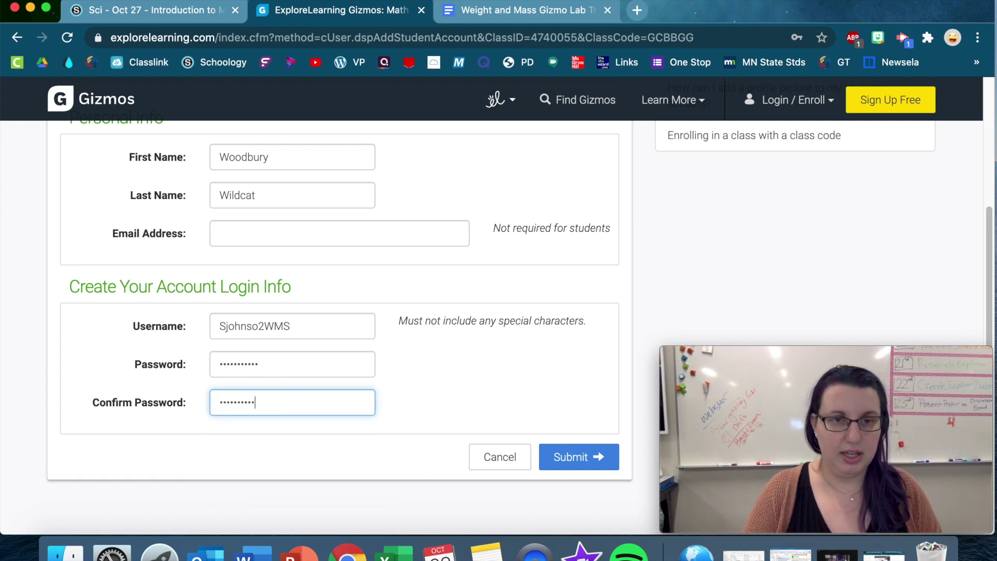
click(584, 447)
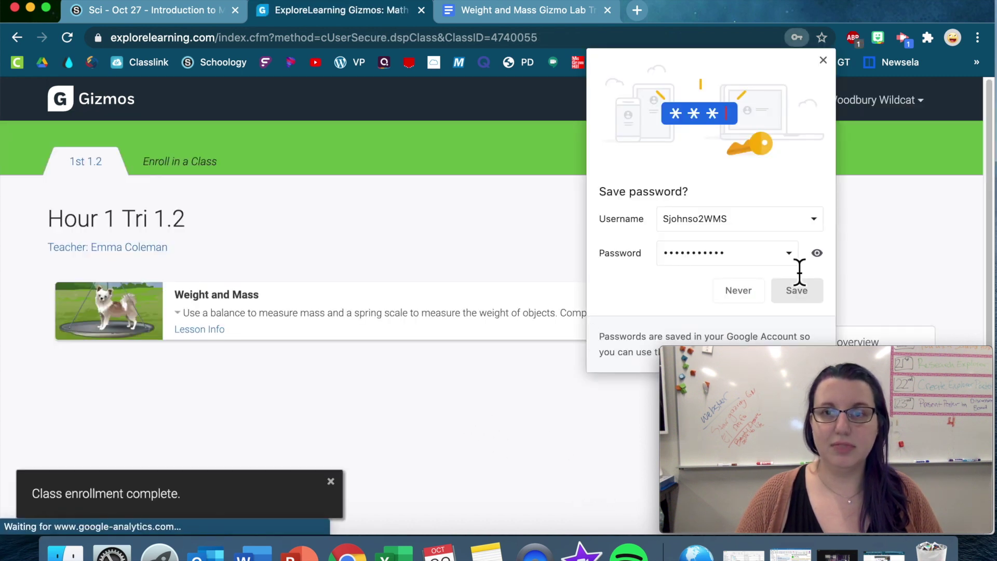
Step: Decline saving the password, launch the Weight and Mass gizmo, and bring up the lab worksheet
click(824, 61)
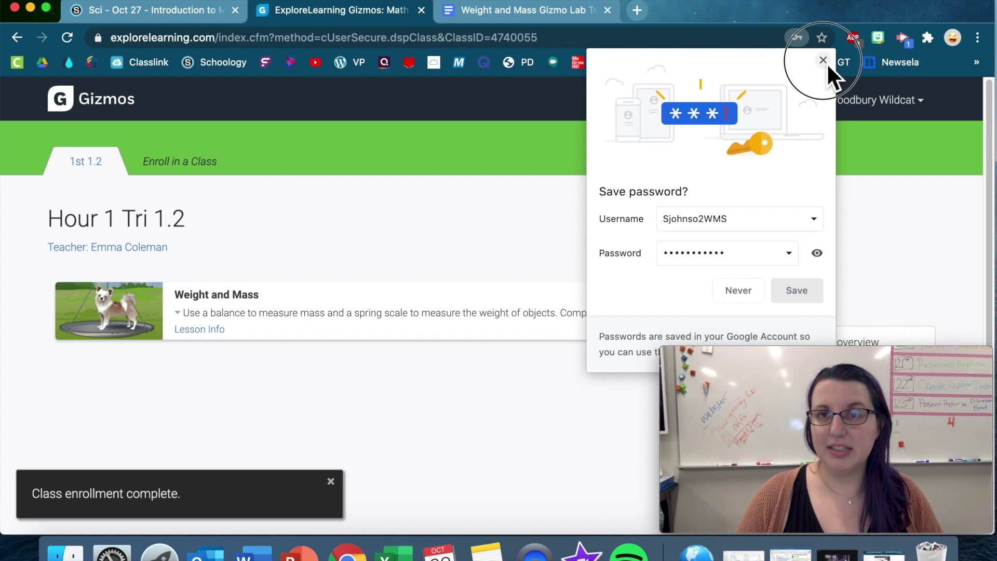
click(387, 395)
scroll(388, 395, down, 1)
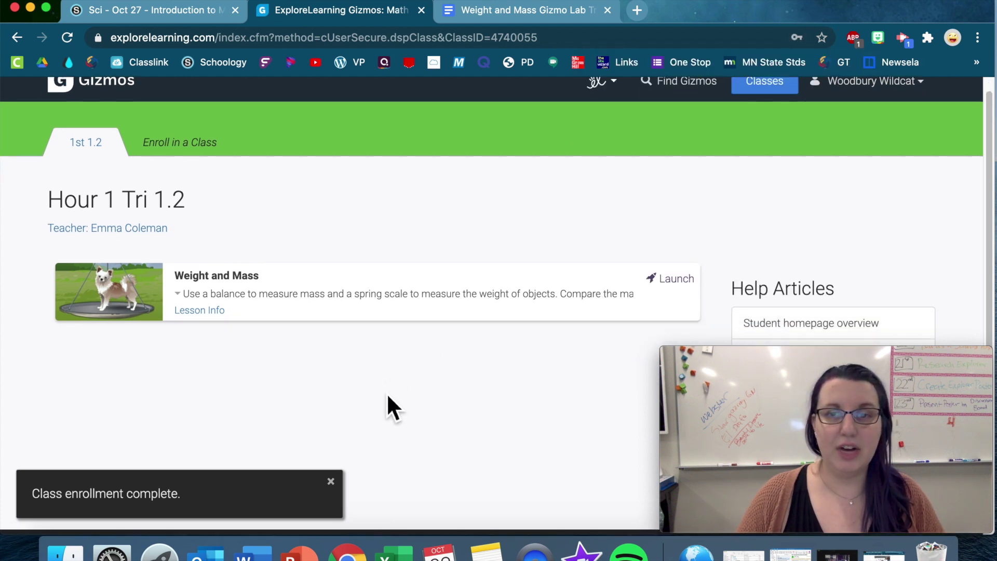
click(254, 300)
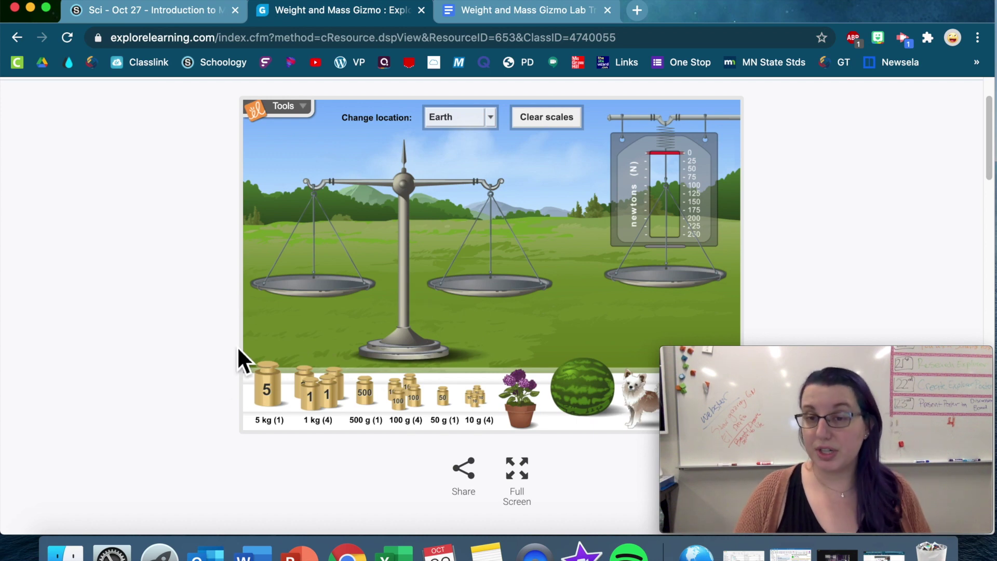
click(529, 14)
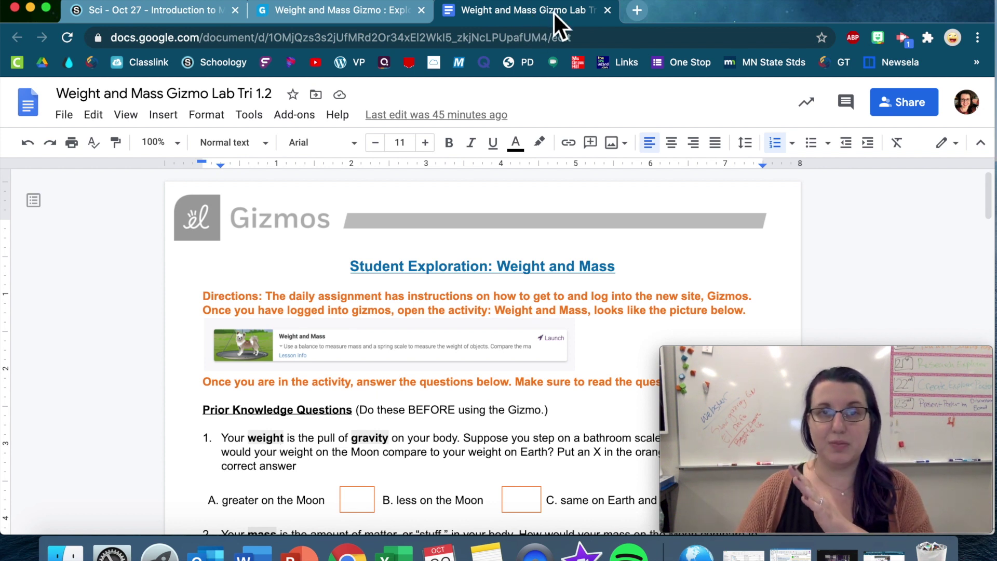
Step: Revisit the Weight and Mass gizmo, then return to the Sci - Oct 27 Schoology assignment
click(348, 13)
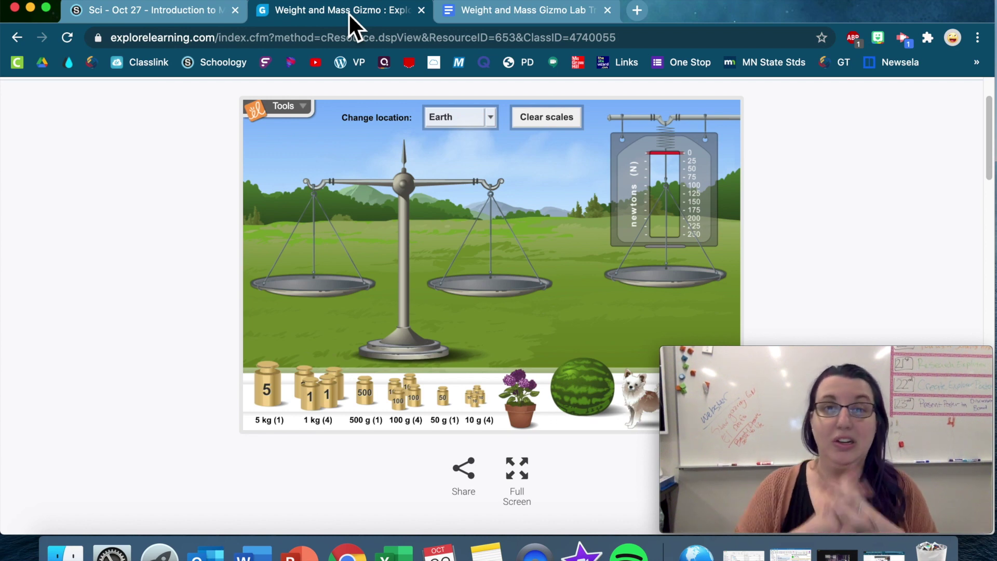
click(132, 14)
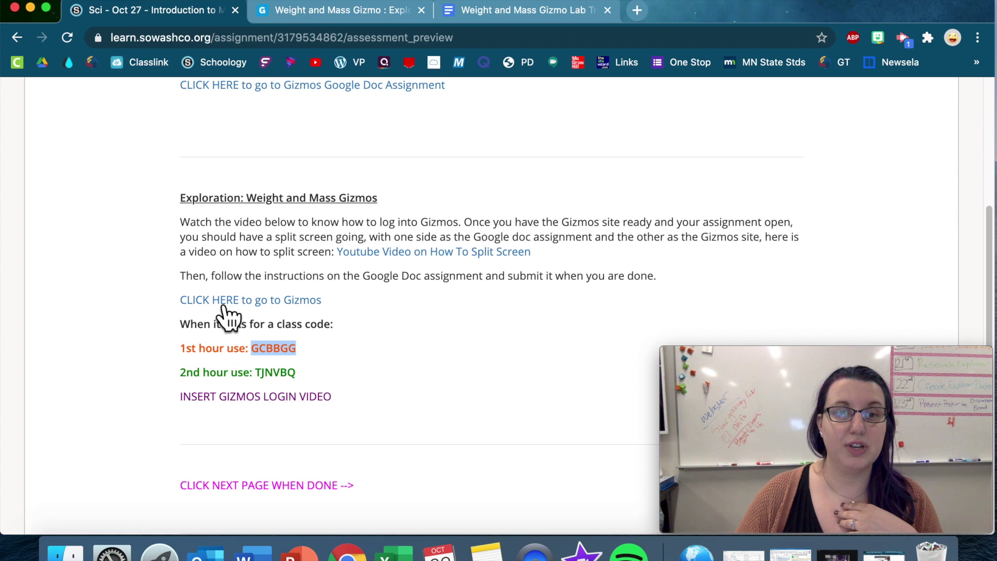
click(415, 339)
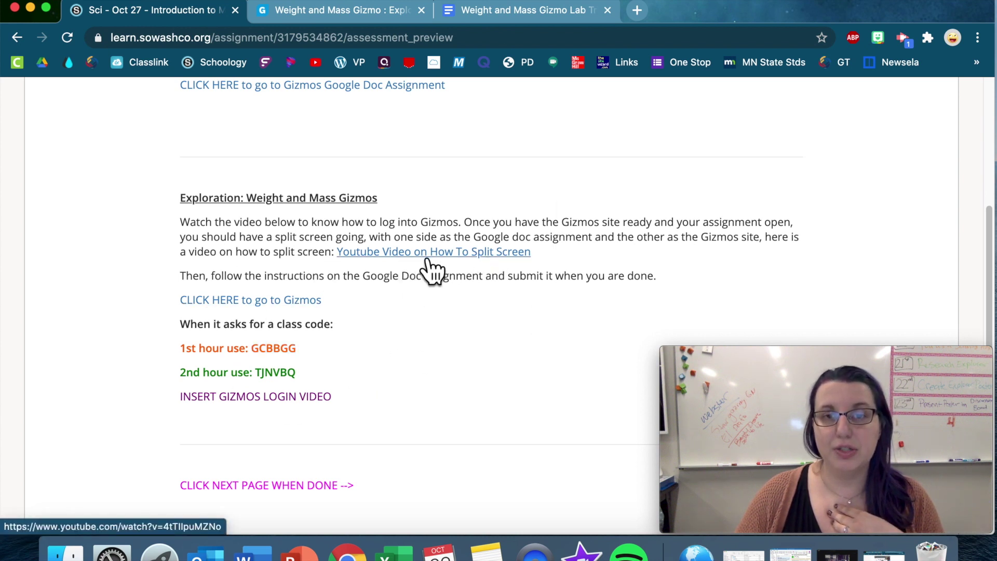